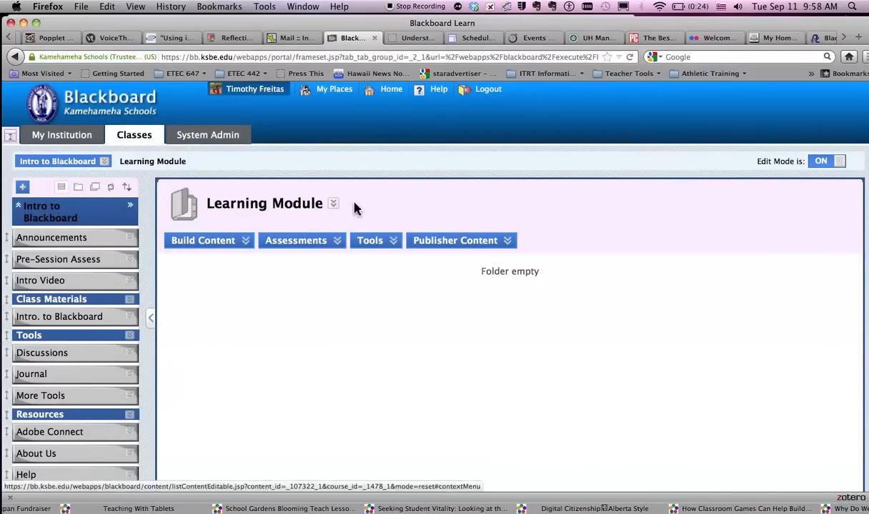
Step: Start a new learning module in the Learning Module content area and name it "Module #1"
left_click(243, 240)
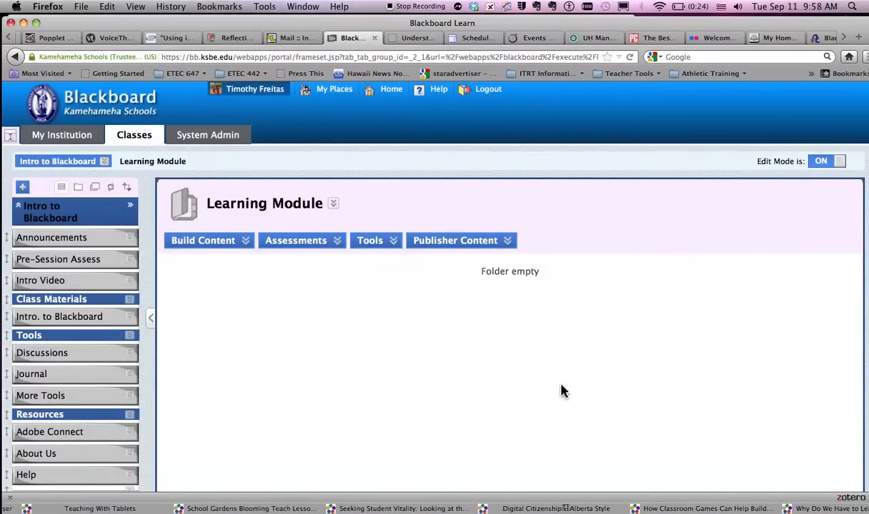
left_click(242, 242)
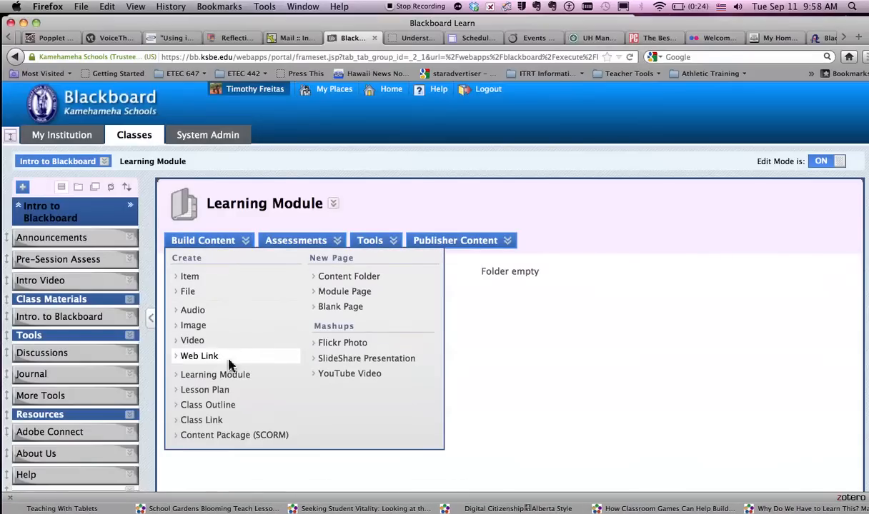
left_click(227, 375)
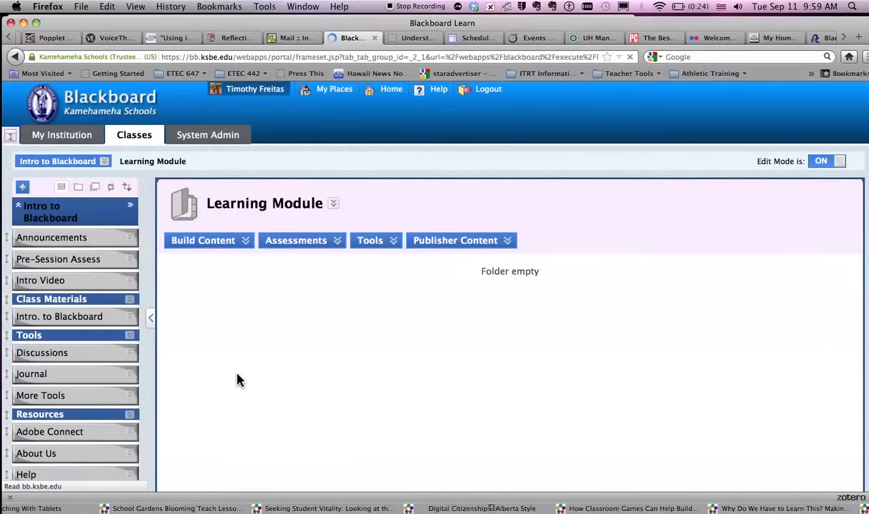
left_click(379, 357)
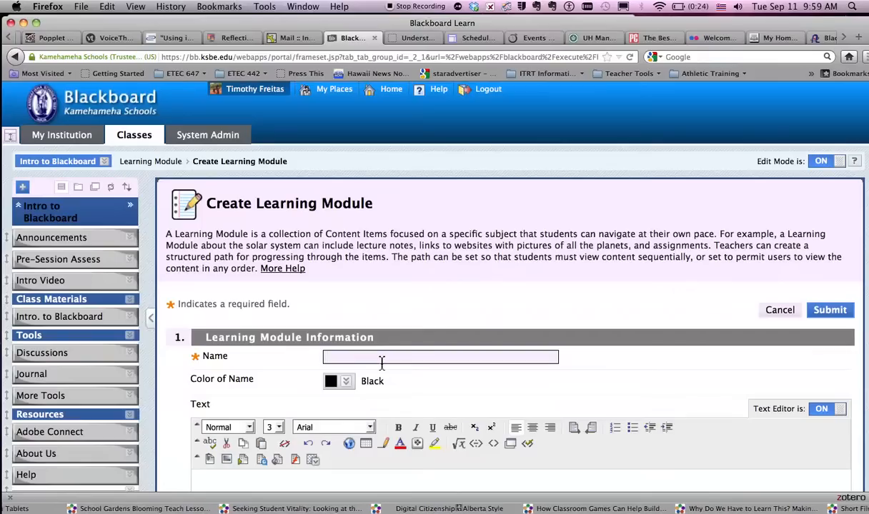
type("M")
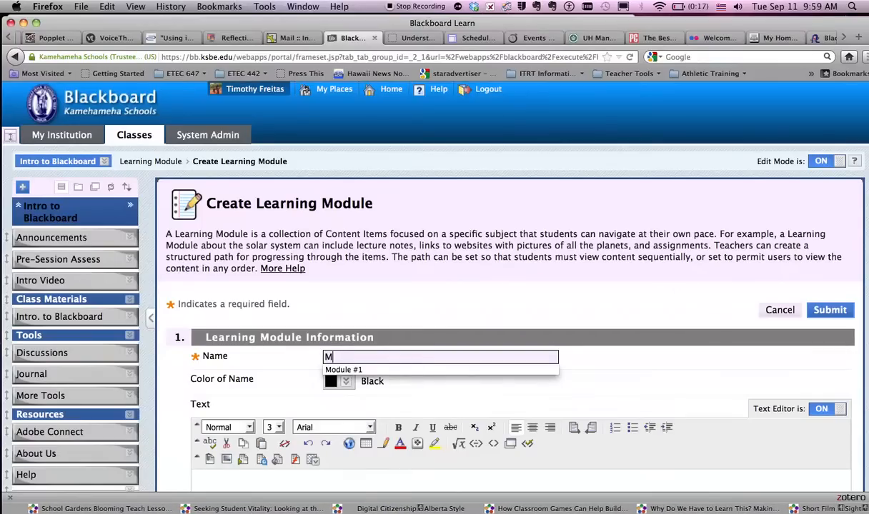
left_click(353, 370)
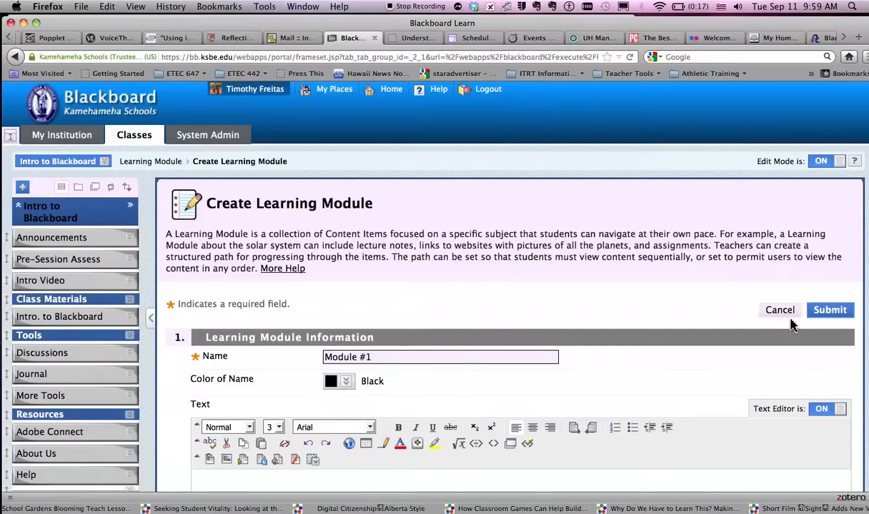
Step: Enter "This module is referencing Chapter 1" as the learning module's description text
scroll(477, 400, "down", 5)
left_click(468, 366)
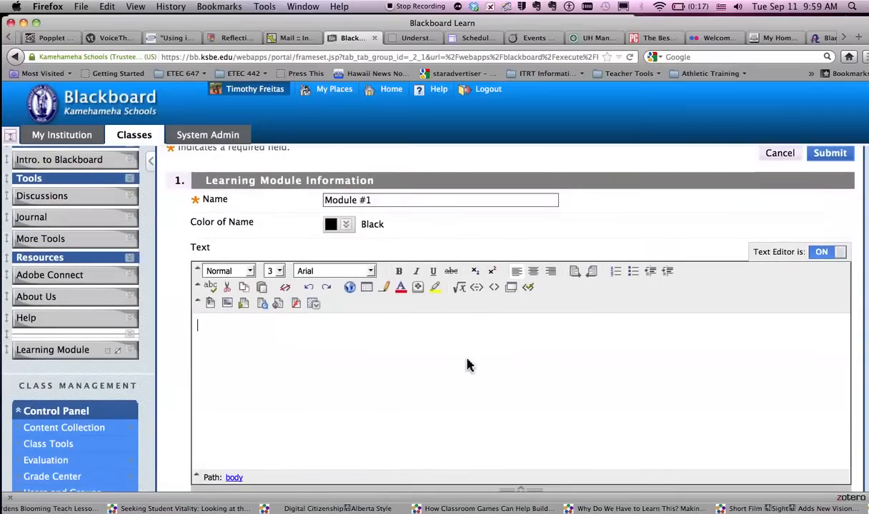
type("This module is referencing Chapter")
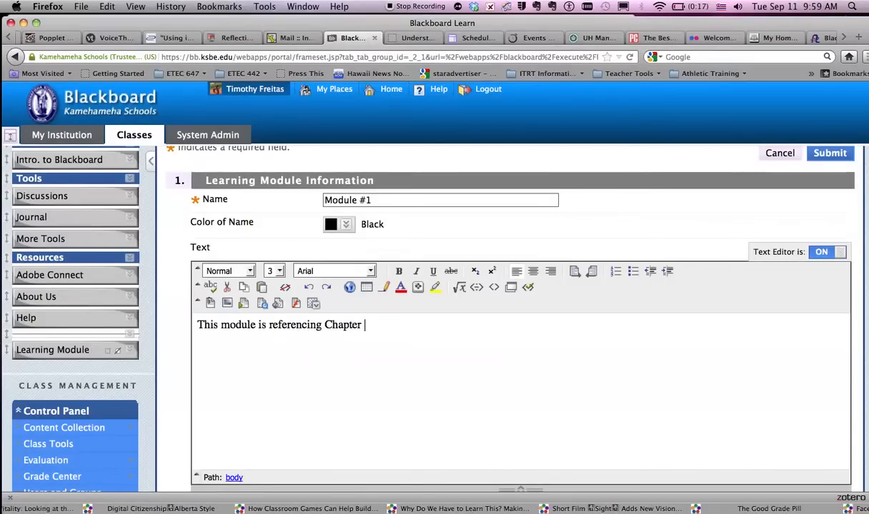
Step: Enable sequential viewing and view tracking for the module, leave Hierarchy Display at None, and submit it
scroll(579, 369, "down", 8)
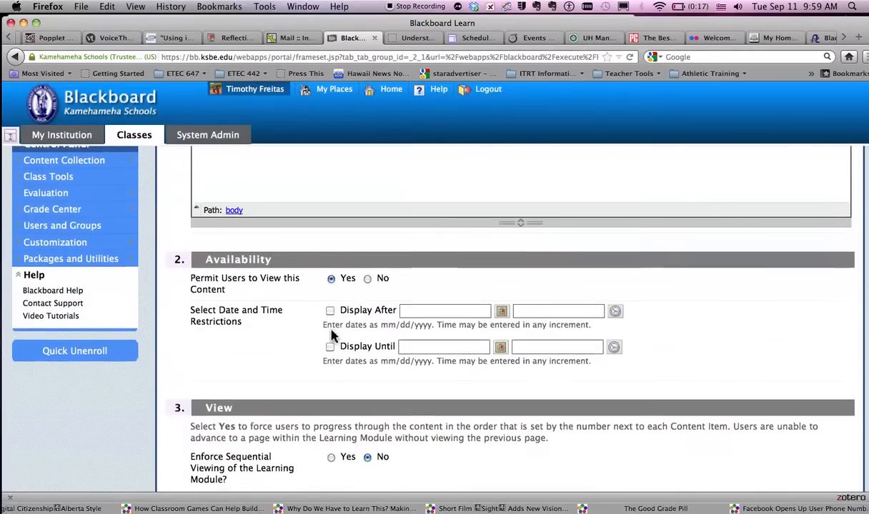
scroll(333, 336, "down", 2)
scroll(332, 336, "down", 6)
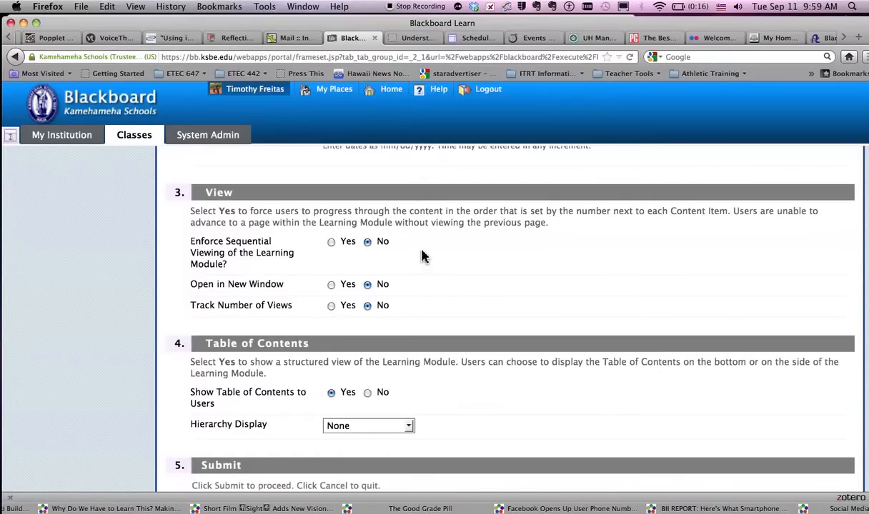
left_click(331, 242)
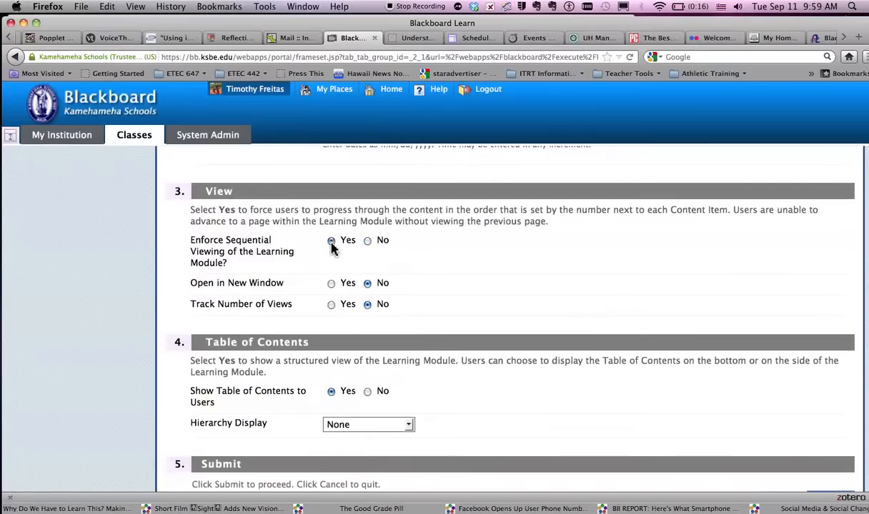
left_click(331, 305)
scroll(379, 364, "down", 1)
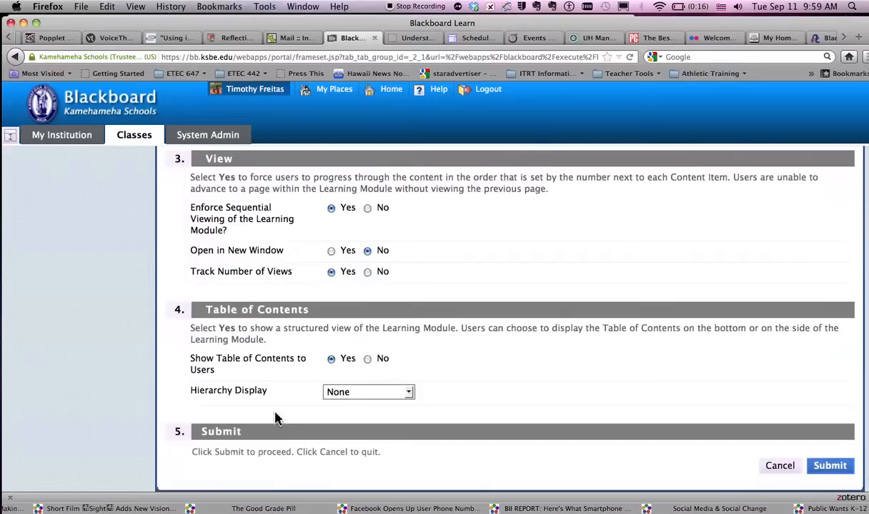
left_click(409, 394)
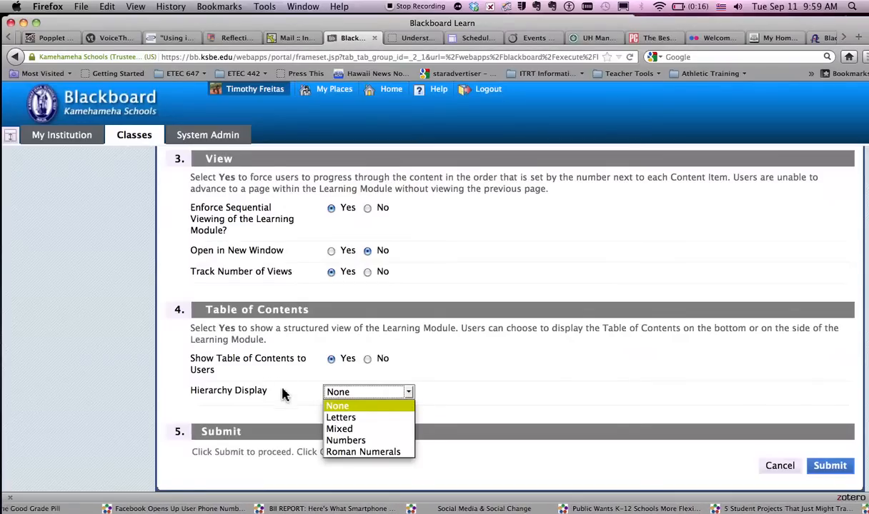
left_click(493, 386)
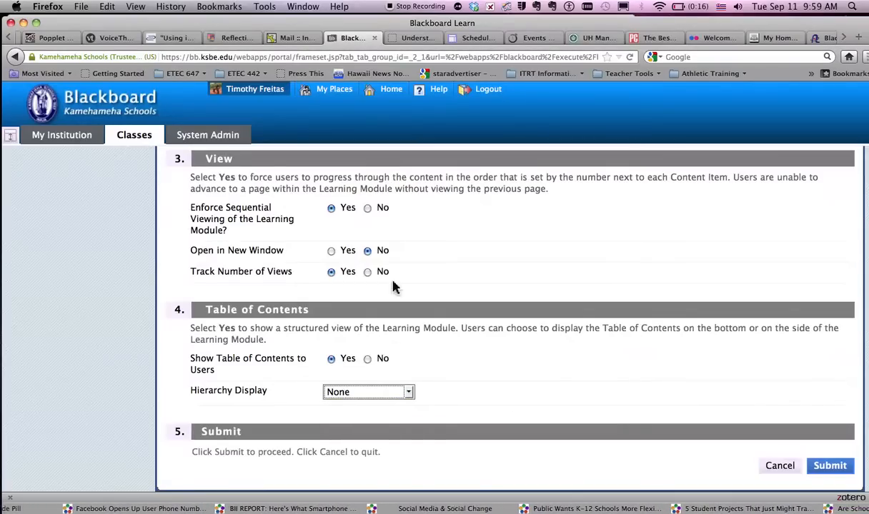
left_click(833, 469)
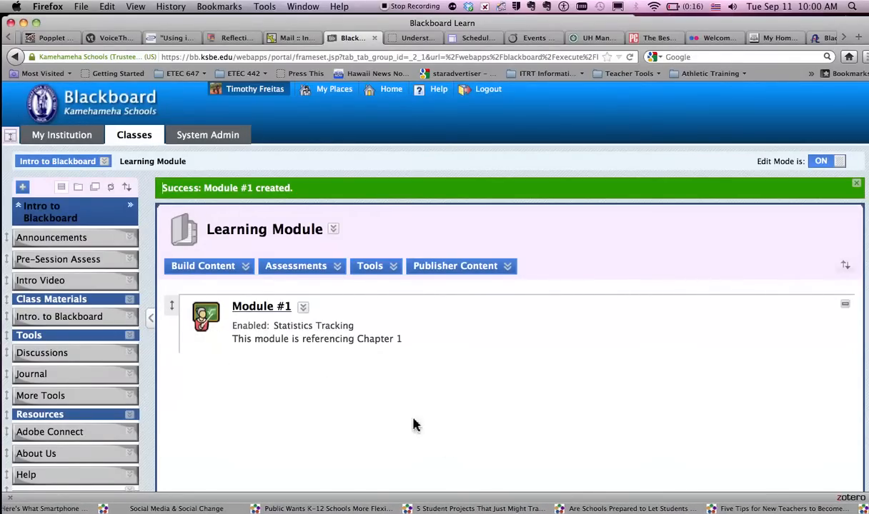
Step: Open Module #1 and start creating a new content item inside it
left_click(168, 265)
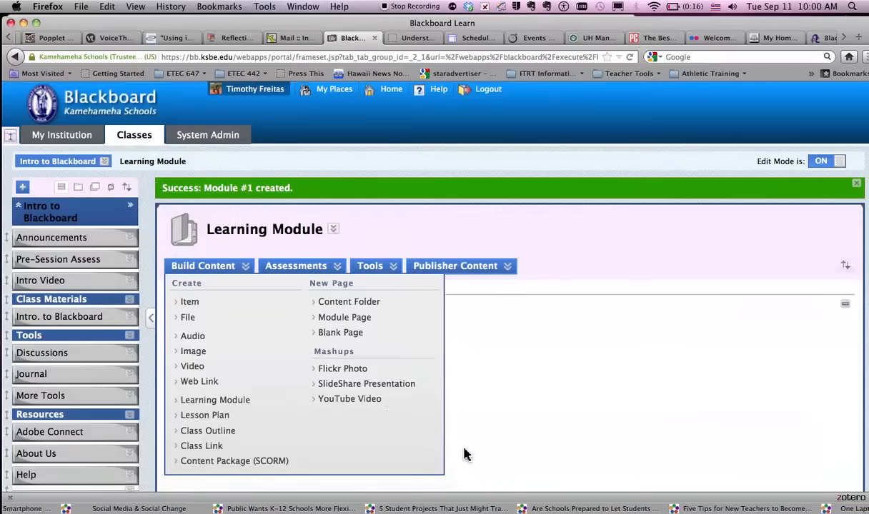
left_click(258, 310)
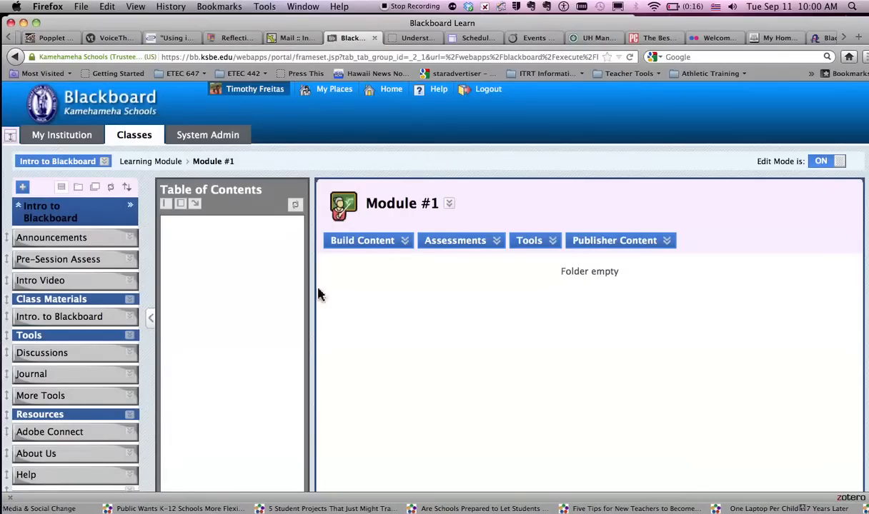
left_click(395, 242)
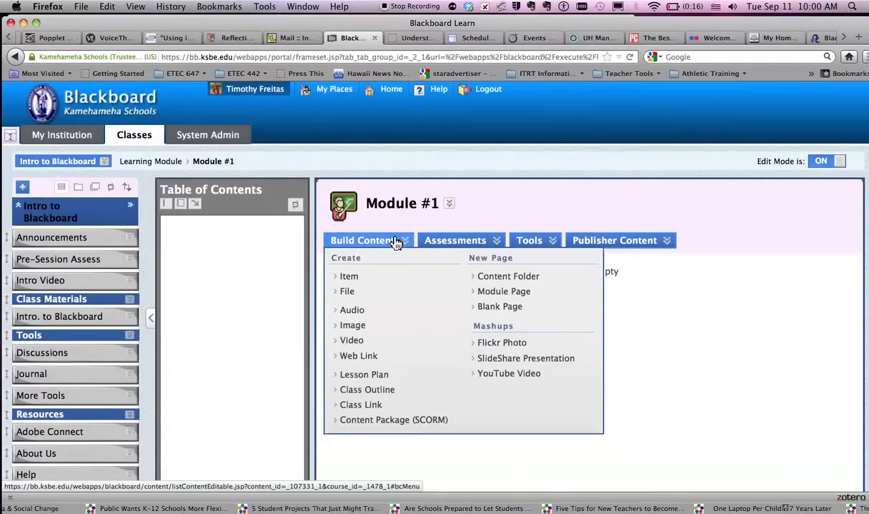
left_click(356, 278)
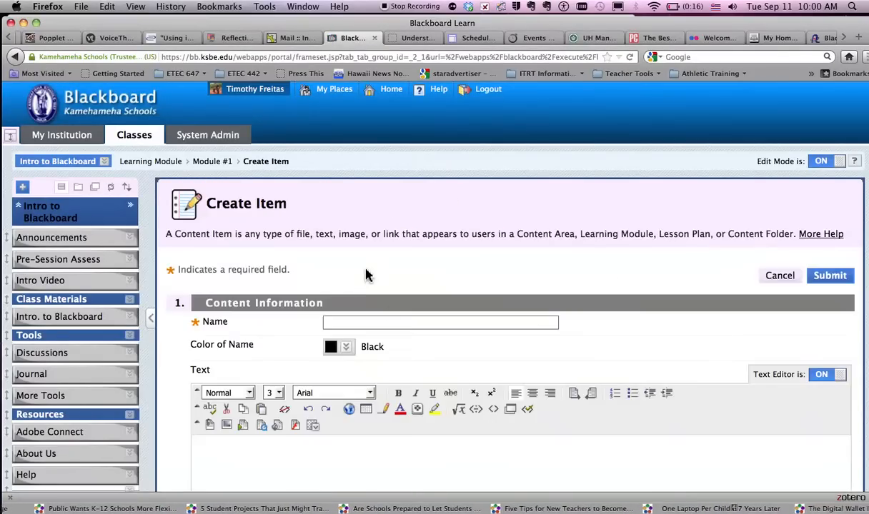
left_click(394, 322)
type("Syllabus")
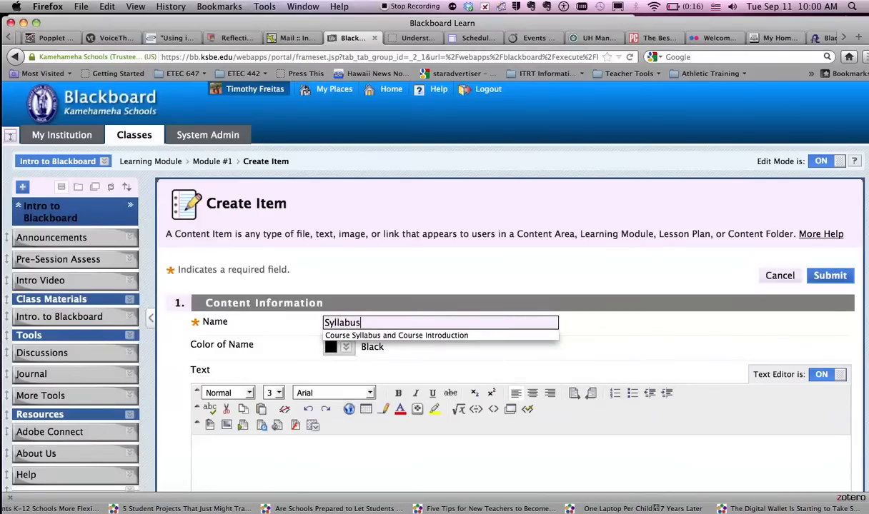
key("BackSpace")
key("BackSpace")
key("BackSpace")
key("BackSpace")
key("BackSpace")
Step: Name the item "Lesson plan 1" and enable tracking of its number of views
type("Lesson")
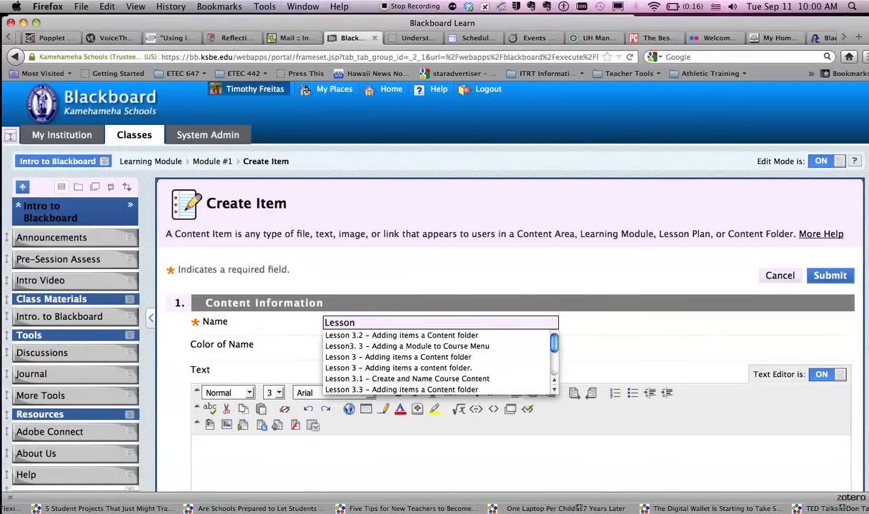
type(" plan 1")
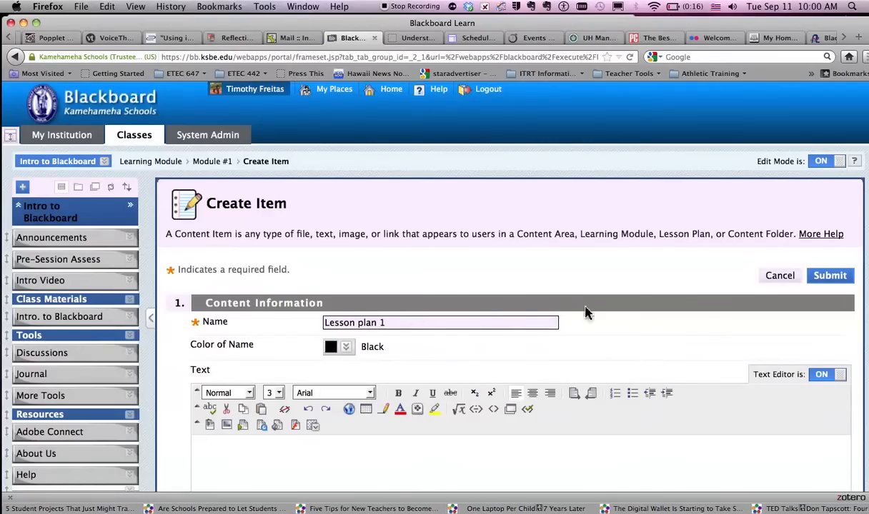
scroll(593, 343, "down", 5)
left_click(597, 357)
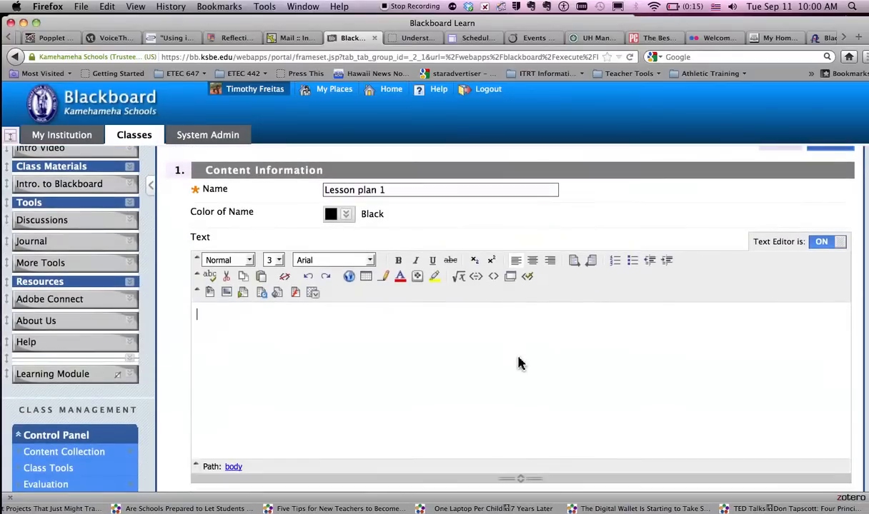
scroll(660, 402, "down", 10)
left_click(331, 379)
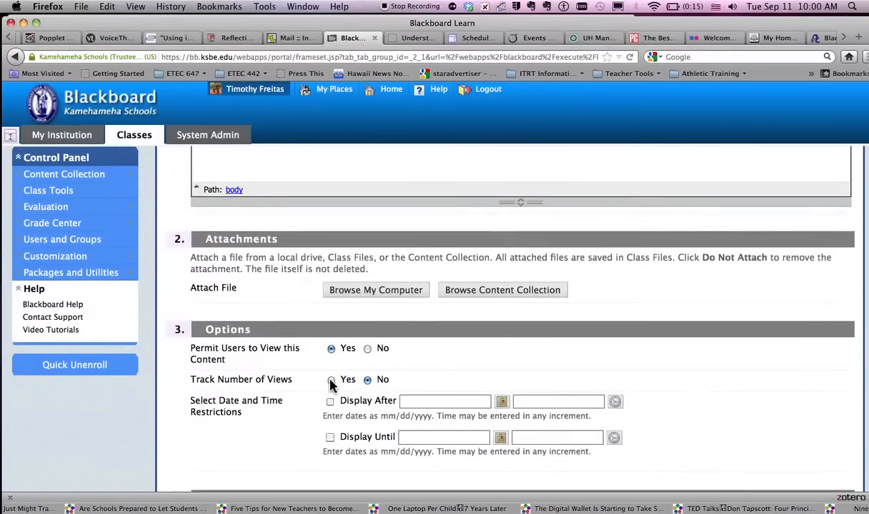
Step: Attach IntrotoBb-Class1.docx from the computer's Desktop folder to the item and submit it
left_click(394, 298)
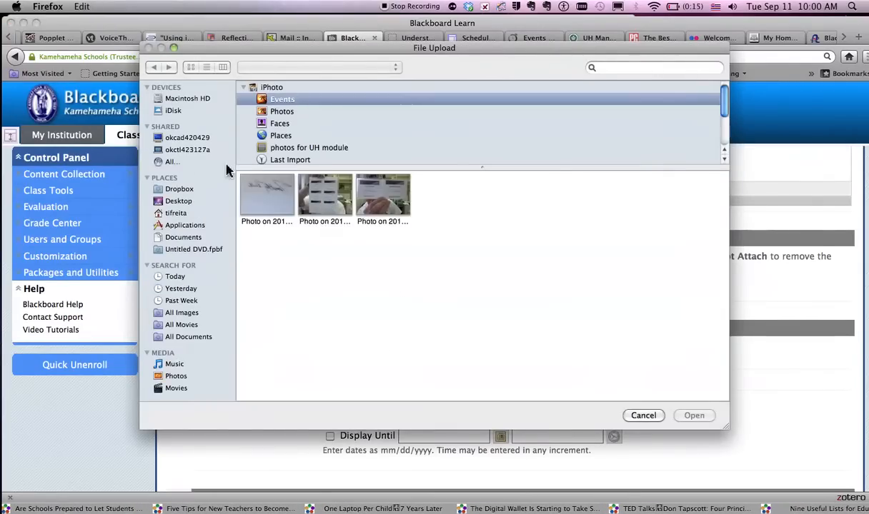
left_click(185, 203)
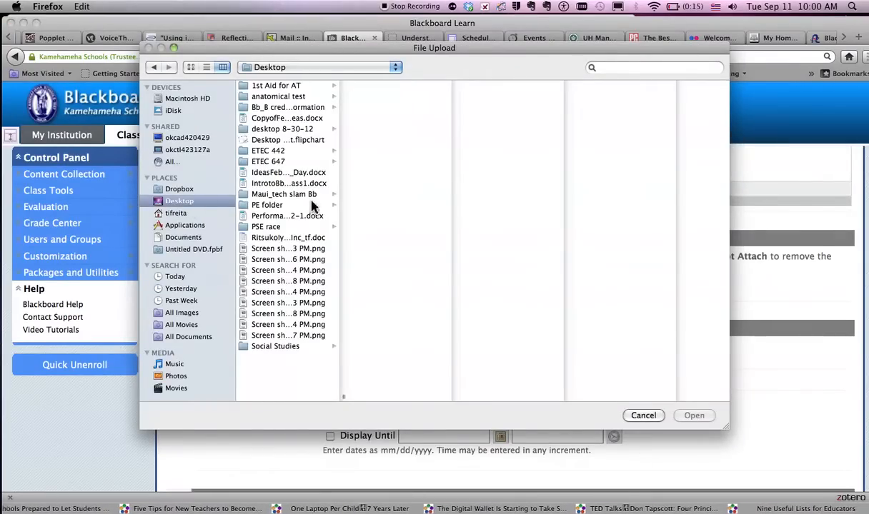
left_click(303, 184)
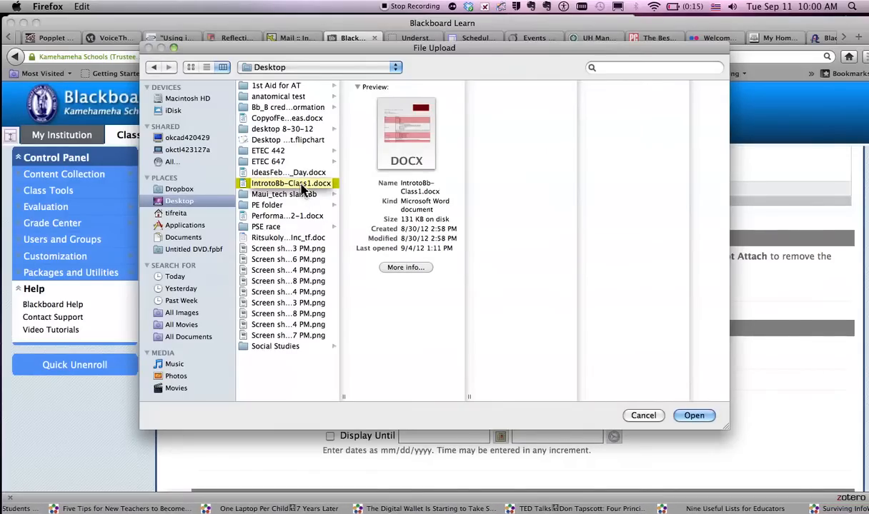
left_click(694, 417)
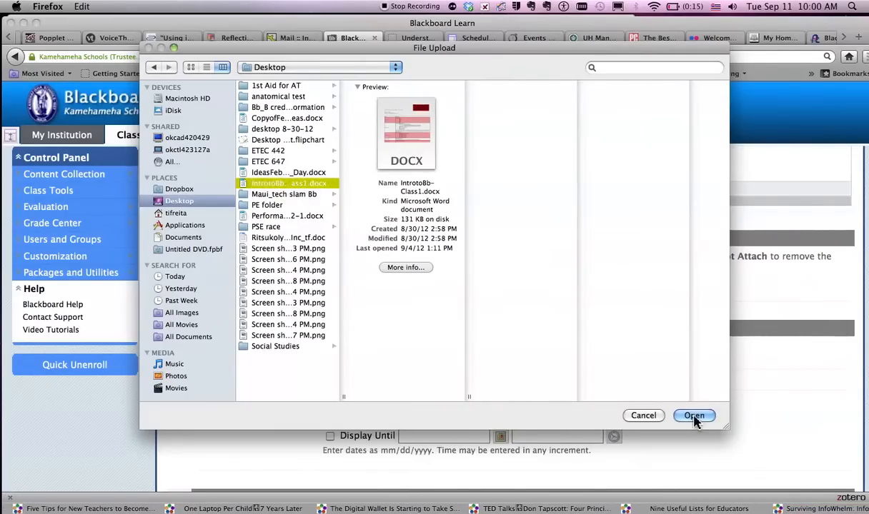
scroll(490, 382, "down", 5)
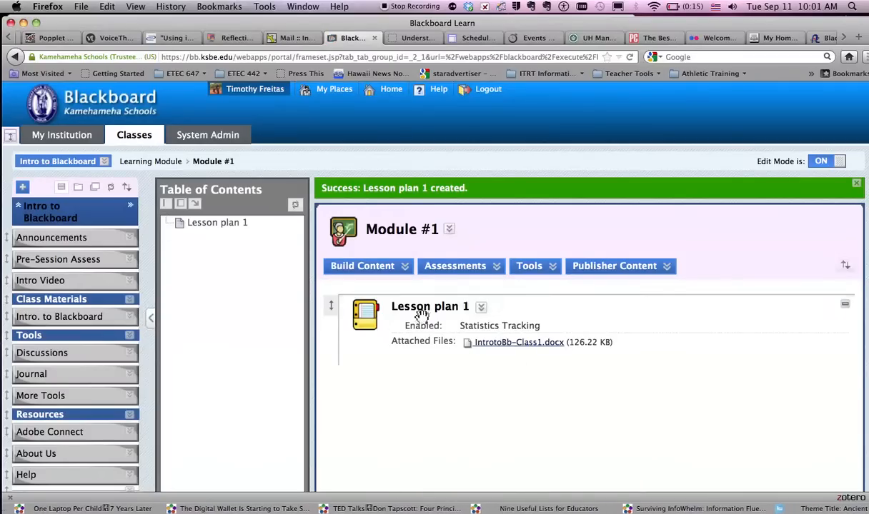
Step: Start a new web link in Module #1 and name it "USA today"
left_click(398, 268)
left_click(379, 383)
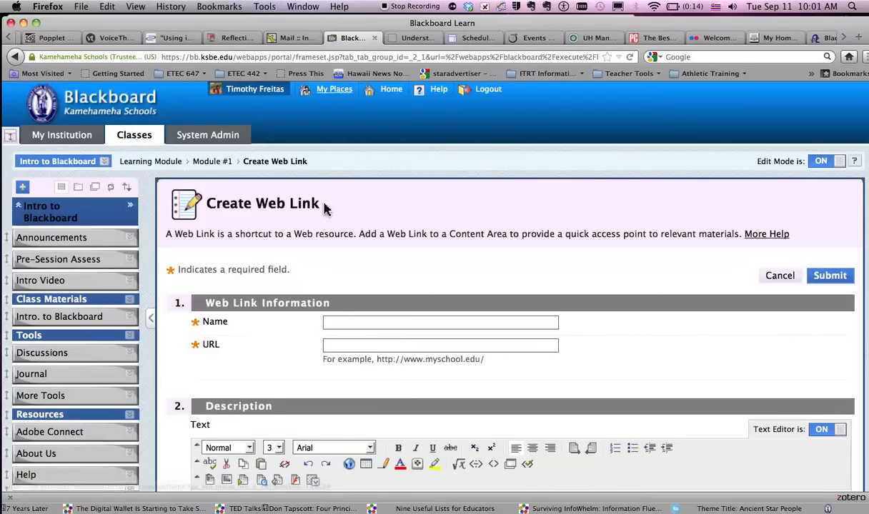
left_click(330, 321)
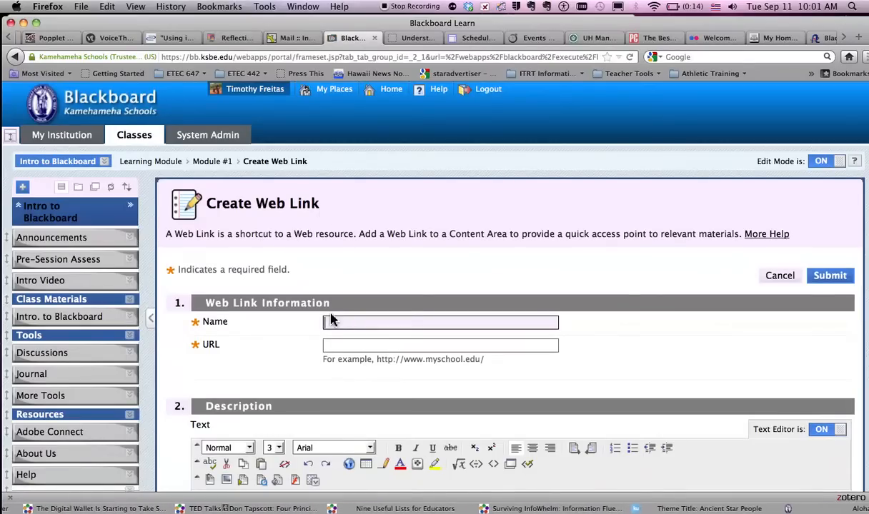
type("US")
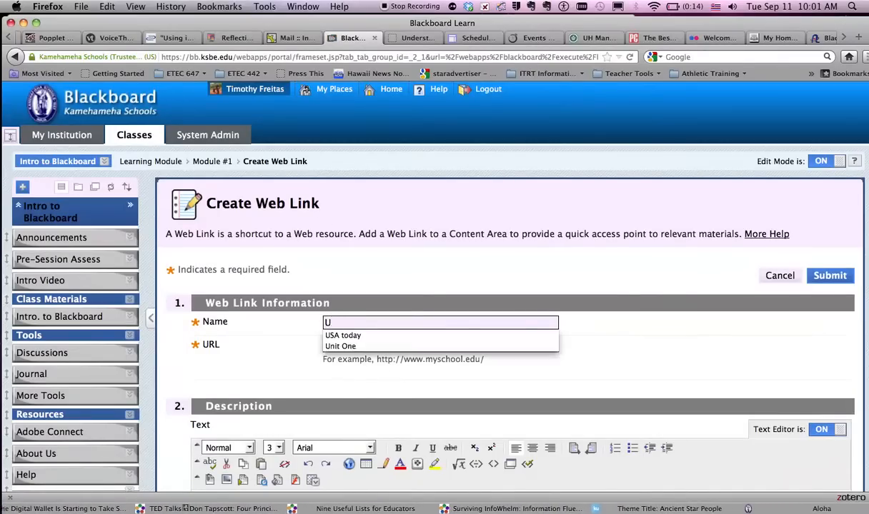
left_click(334, 336)
left_click(329, 345)
type("http://w")
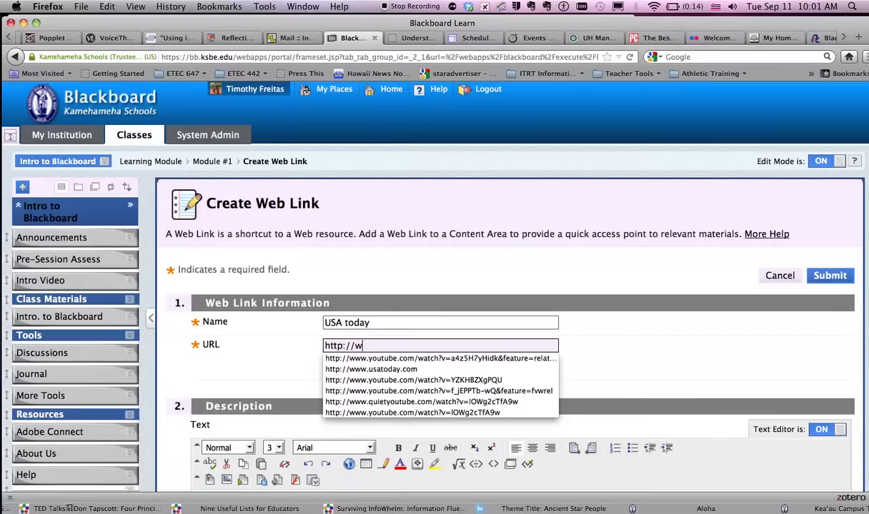
type("ww.")
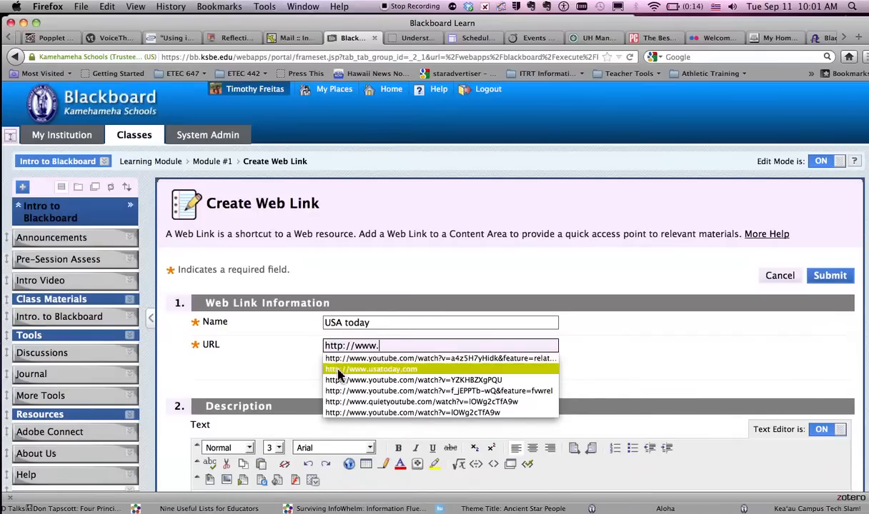
left_click(339, 369)
scroll(549, 321, "down", 5)
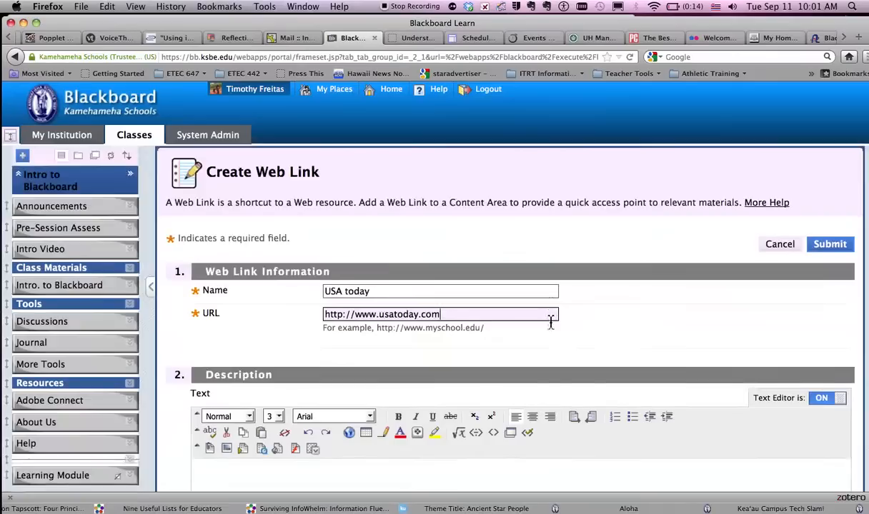
Step: Enter the web link's description as "This is an article for you to read prior to coming to class."
left_click(488, 307)
type("Thi si")
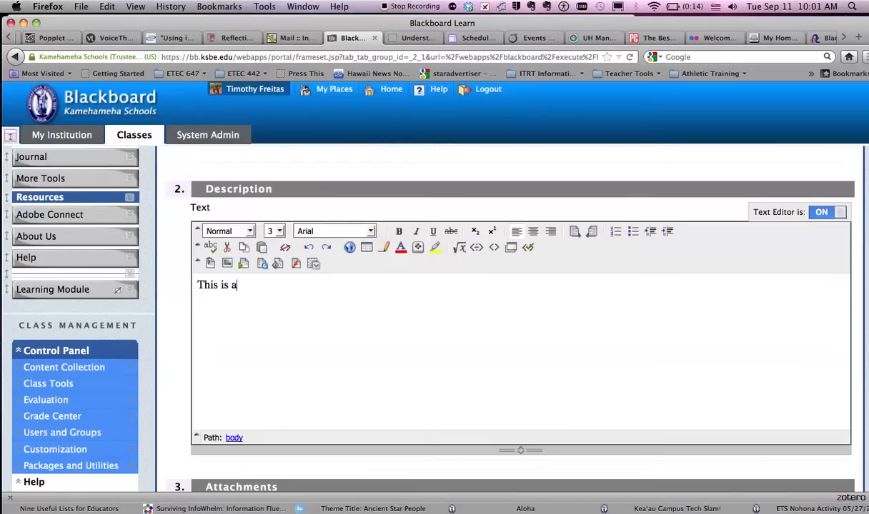
type("your to read prior to coming to class.")
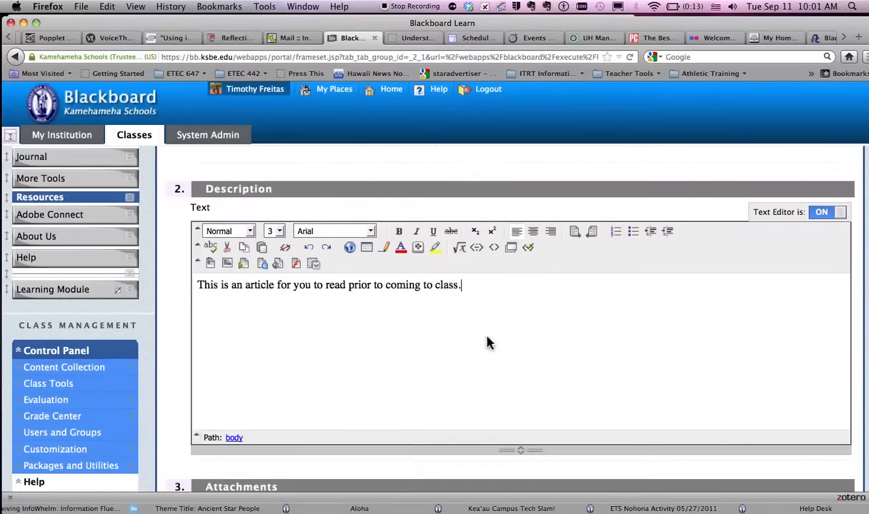
Step: Enable tracking of the number of views for the USA today web link and submit it
scroll(487, 343, "down", 8)
scroll(401, 368, "down", 1)
left_click(331, 370)
scroll(398, 341, "down", 1)
scroll(469, 327, "down", 1)
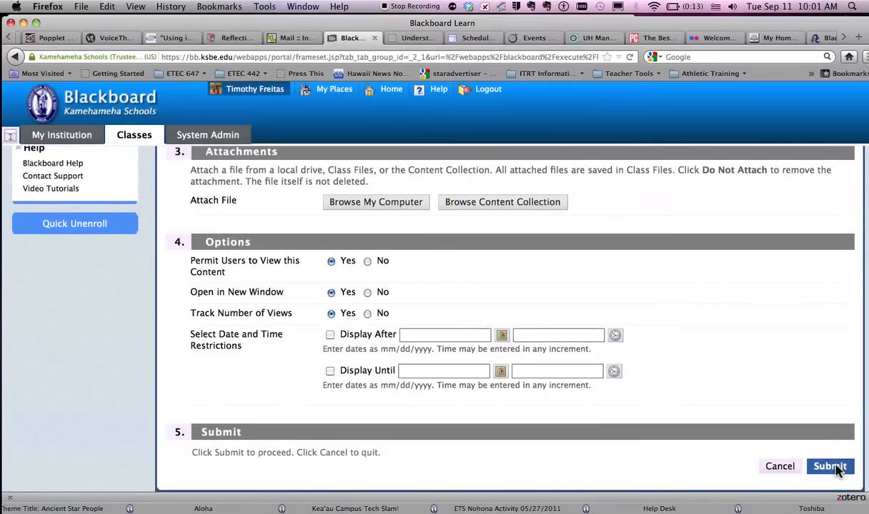
left_click(838, 467)
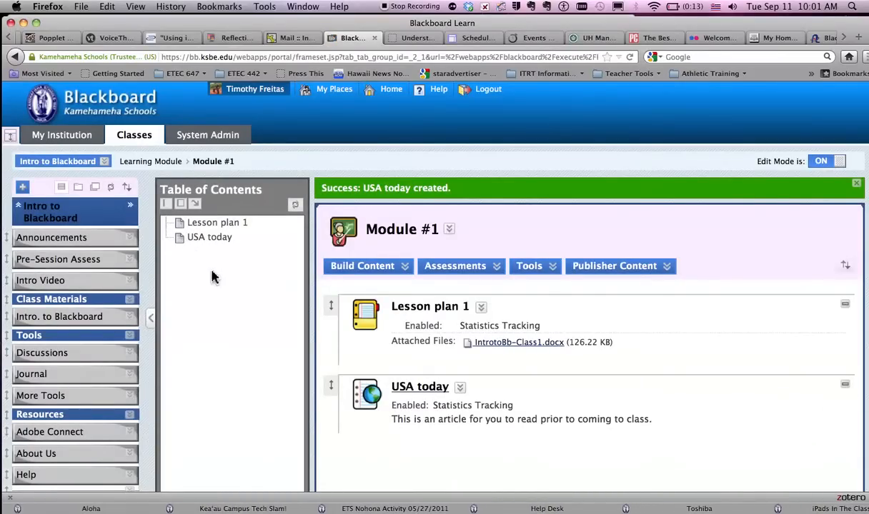
Step: Start a new content folder in Module #1 and name it "Practice Quizzes"
left_click(399, 272)
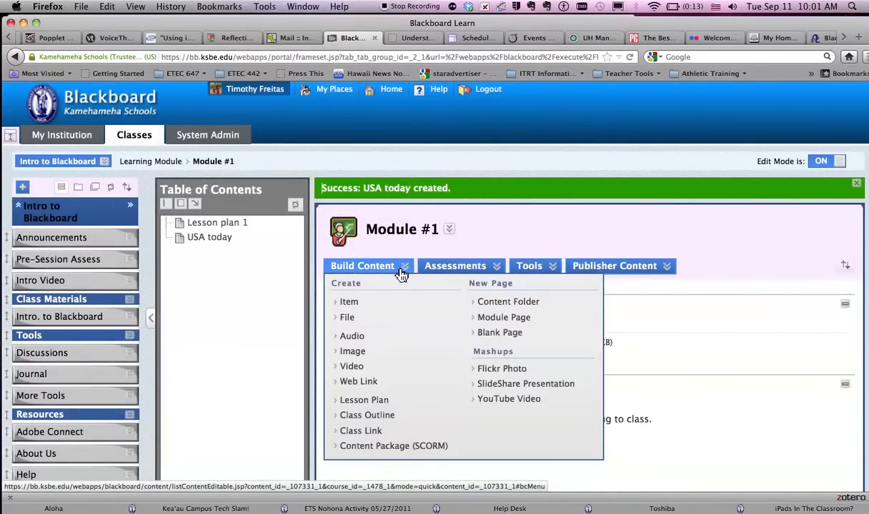
left_click(518, 303)
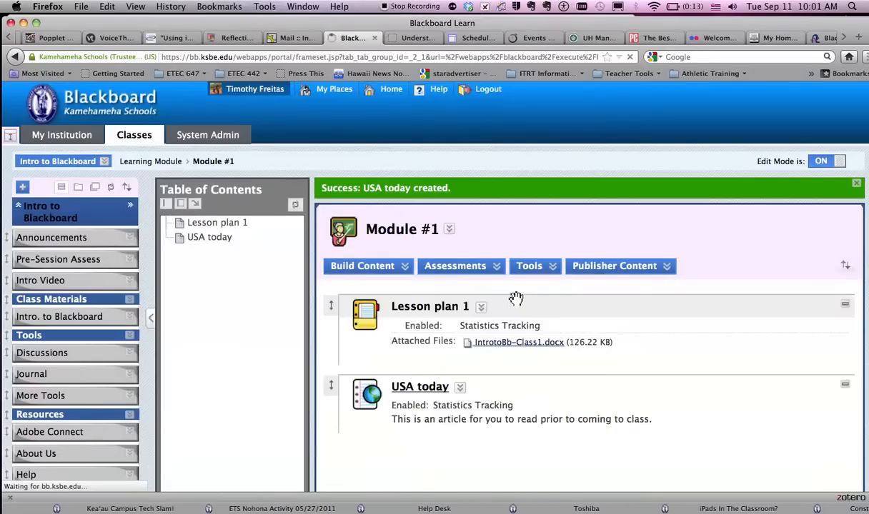
scroll(510, 306, "down", 1)
left_click(510, 300)
type("Pract")
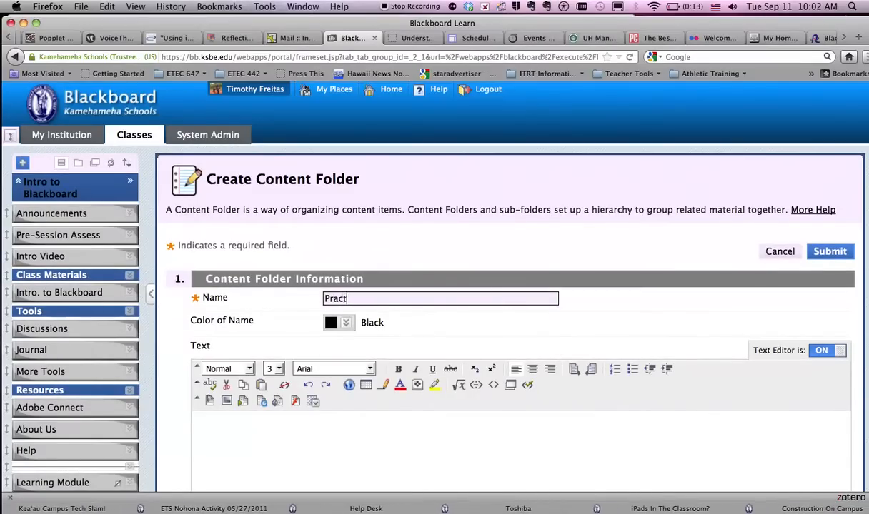
type("ice Quizzes")
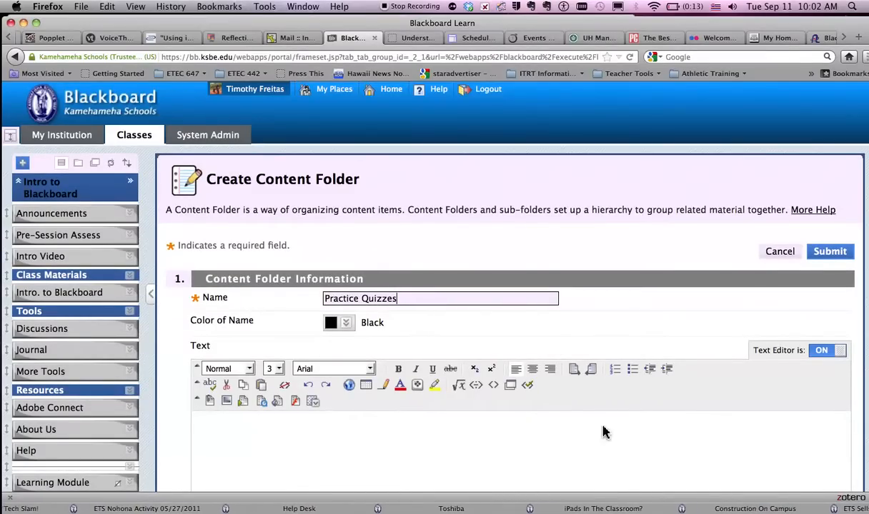
Step: Enter "All practice quizzes are located here" as the content folder's description text
scroll(603, 429, "down", 10)
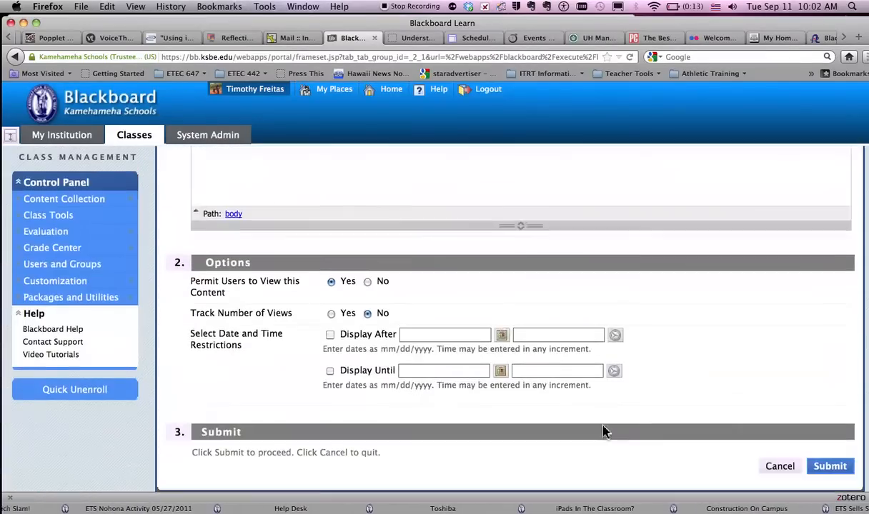
scroll(378, 201, "up", 8)
scroll(390, 382, "down", 4)
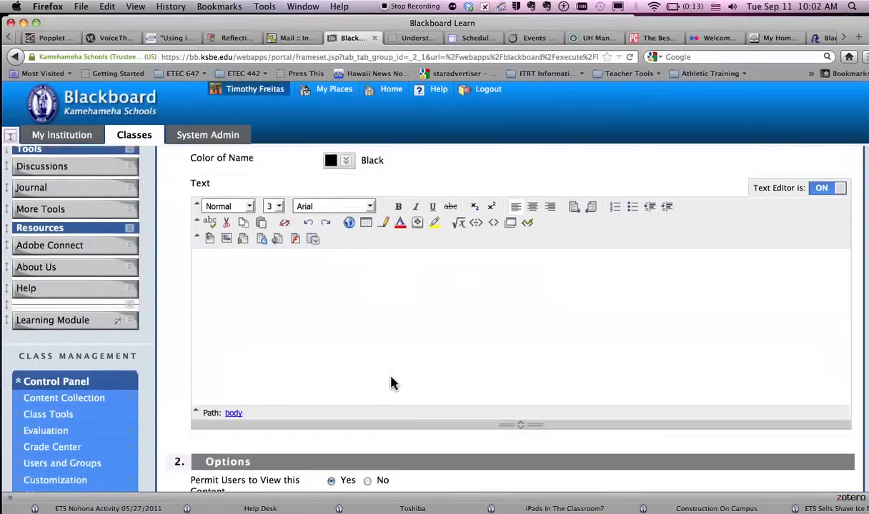
left_click(422, 315)
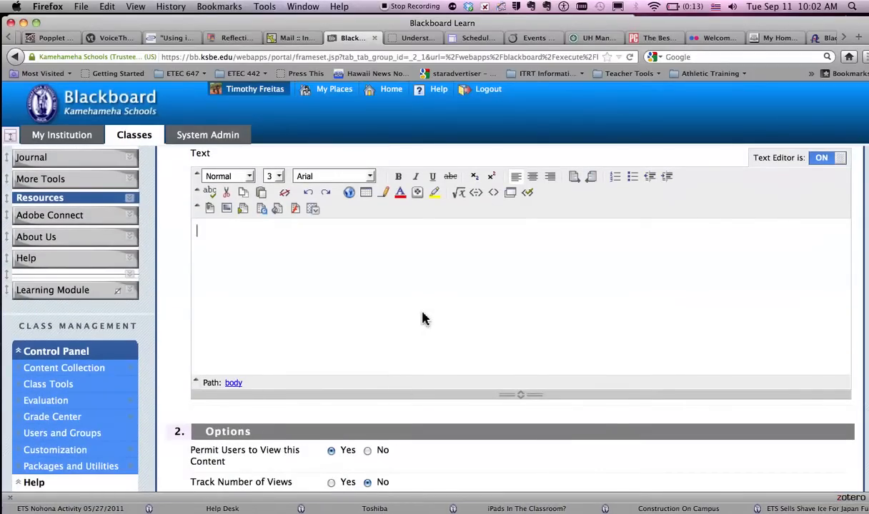
type("A")
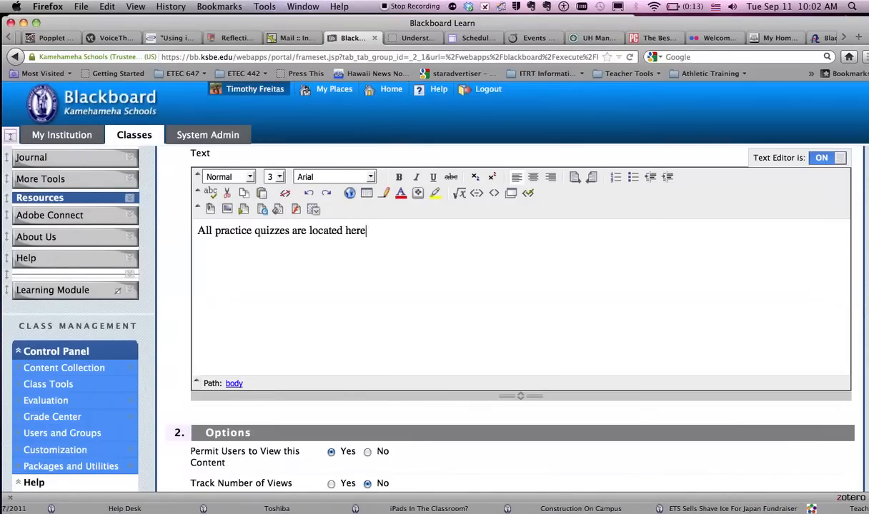
Step: Enable tracking of the number of views for the Practice Quizzes folder and submit it
scroll(588, 264, "down", 3)
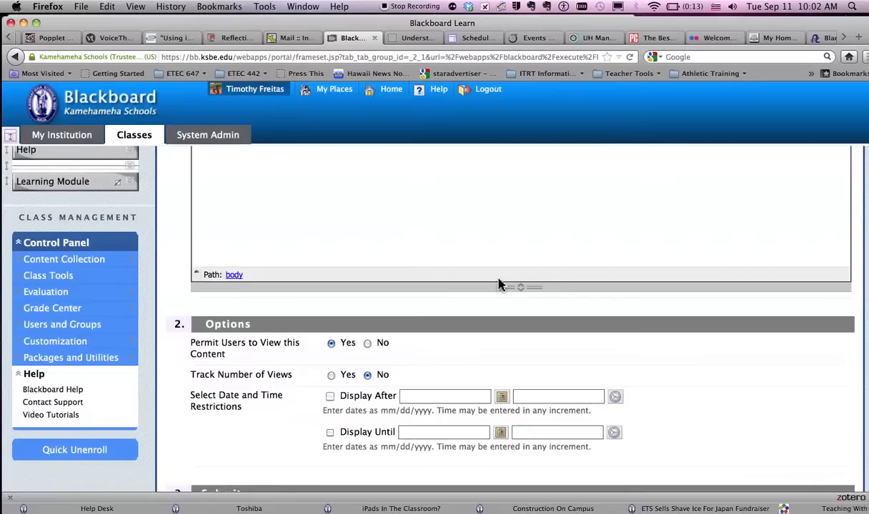
left_click(331, 375)
scroll(443, 357, "down", 2)
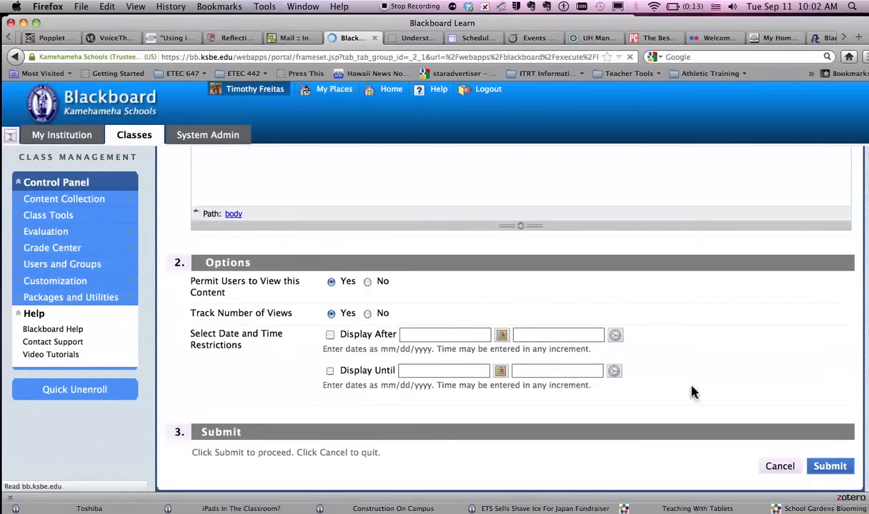
Step: Move the Practice Quizzes folder above Lesson plan 1 so it comes first in Module #1
scroll(481, 363, "down", 5)
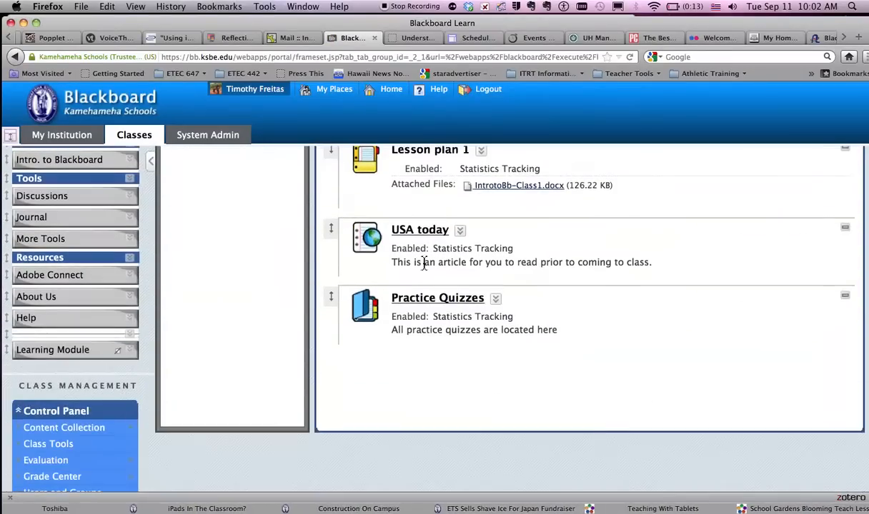
scroll(561, 304, "up", 5)
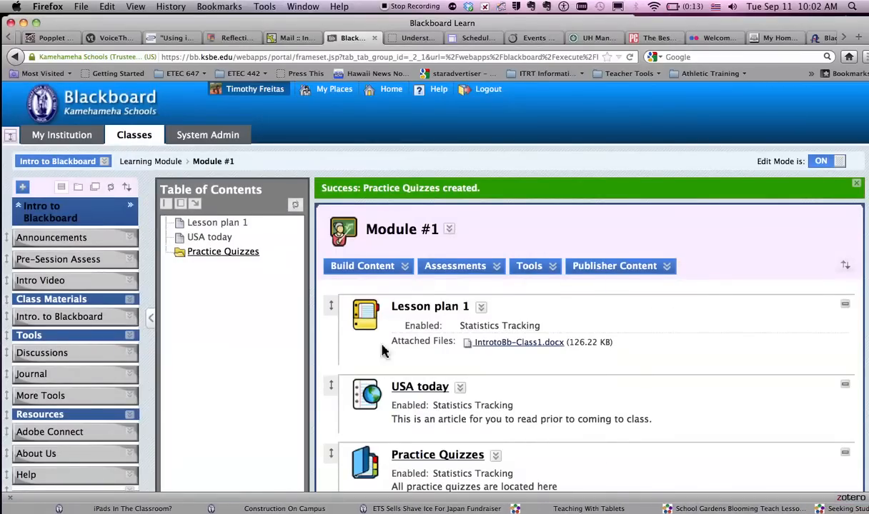
left_click_drag(331, 448, 330, 300)
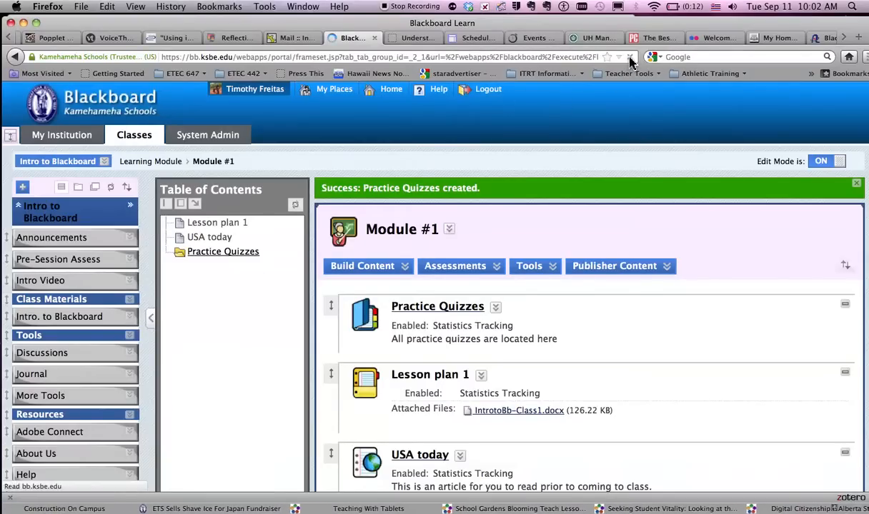
Step: Reload the page, return to the Learning Module content area of the class, and reopen Module #1
left_click(630, 60)
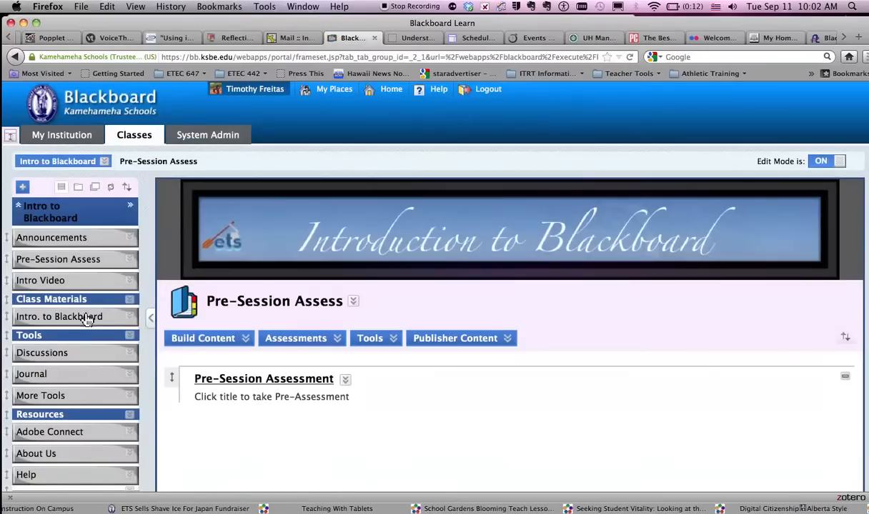
scroll(65, 396, "down", 5)
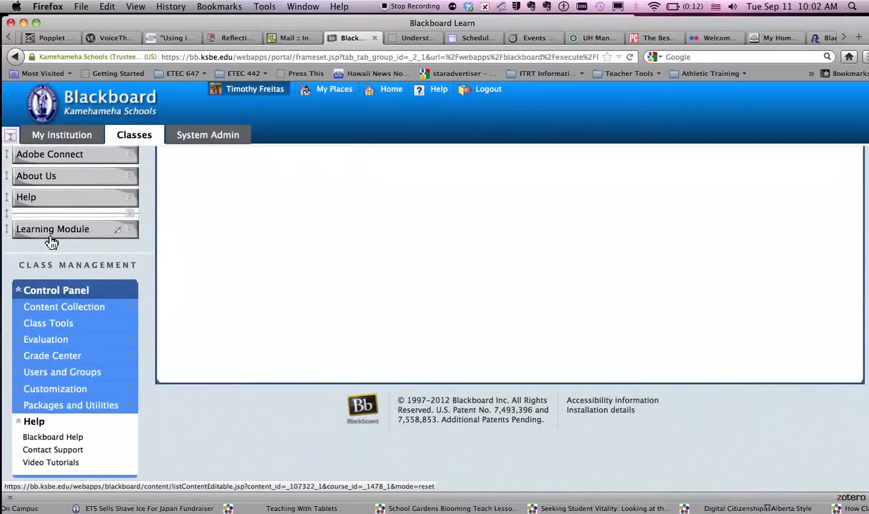
left_click(52, 235)
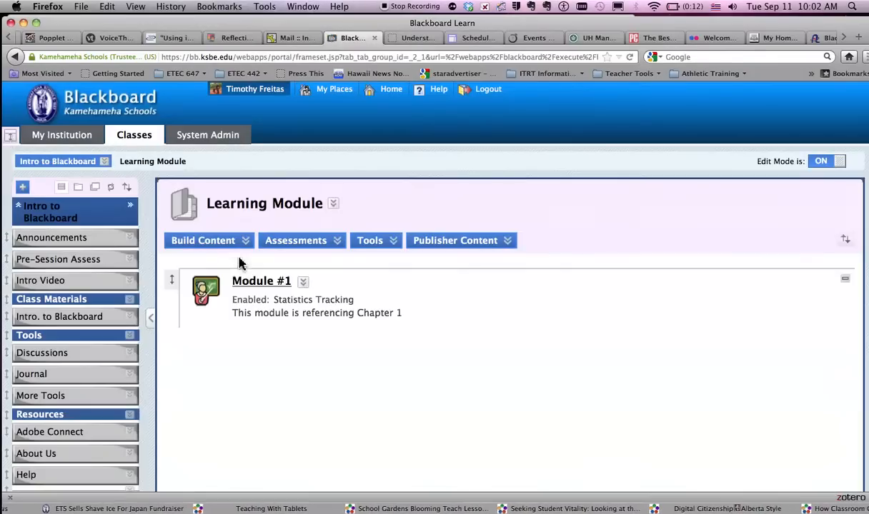
left_click(244, 285)
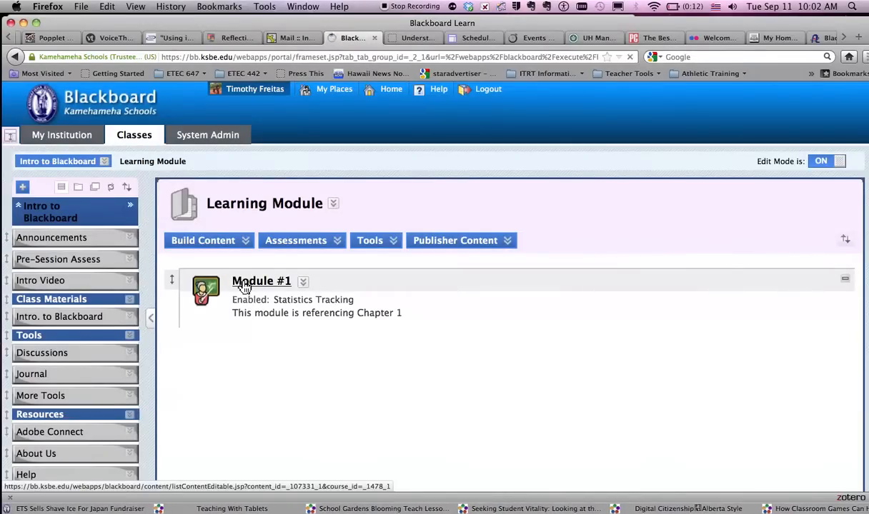